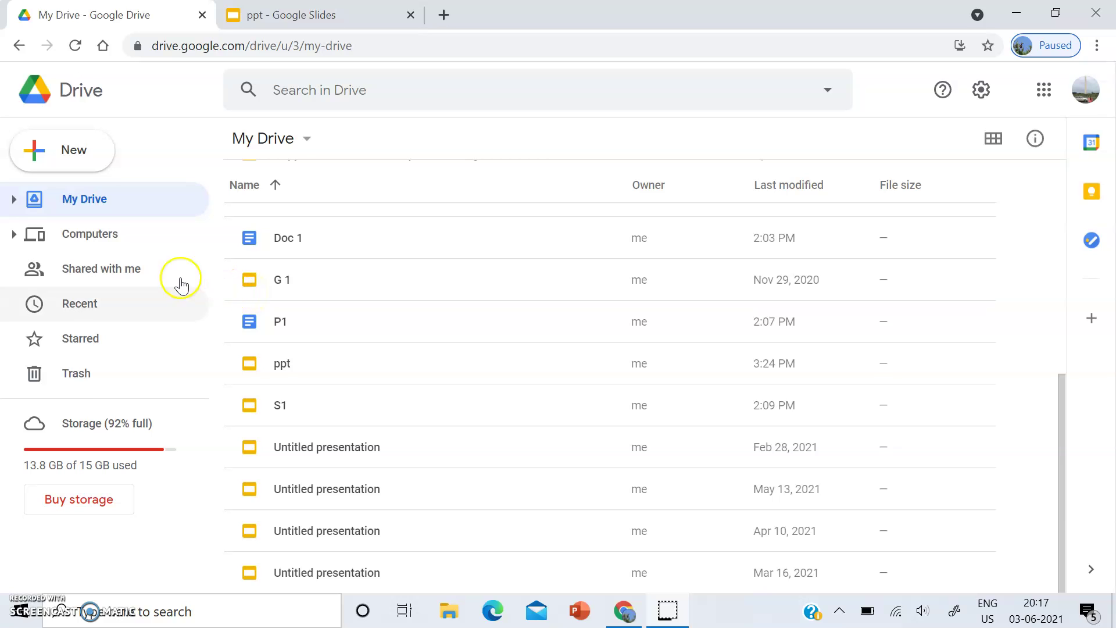
# Upload IP.docx from the Desktop folder into My Drive via New > File upload.
pyautogui.click(66, 160)
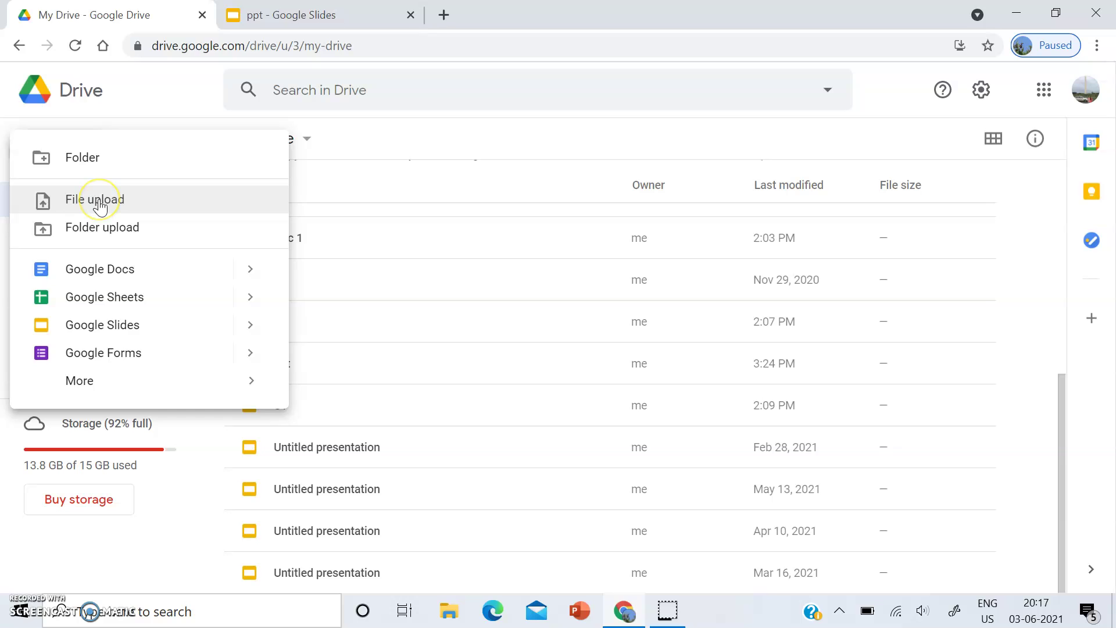
pyautogui.click(101, 205)
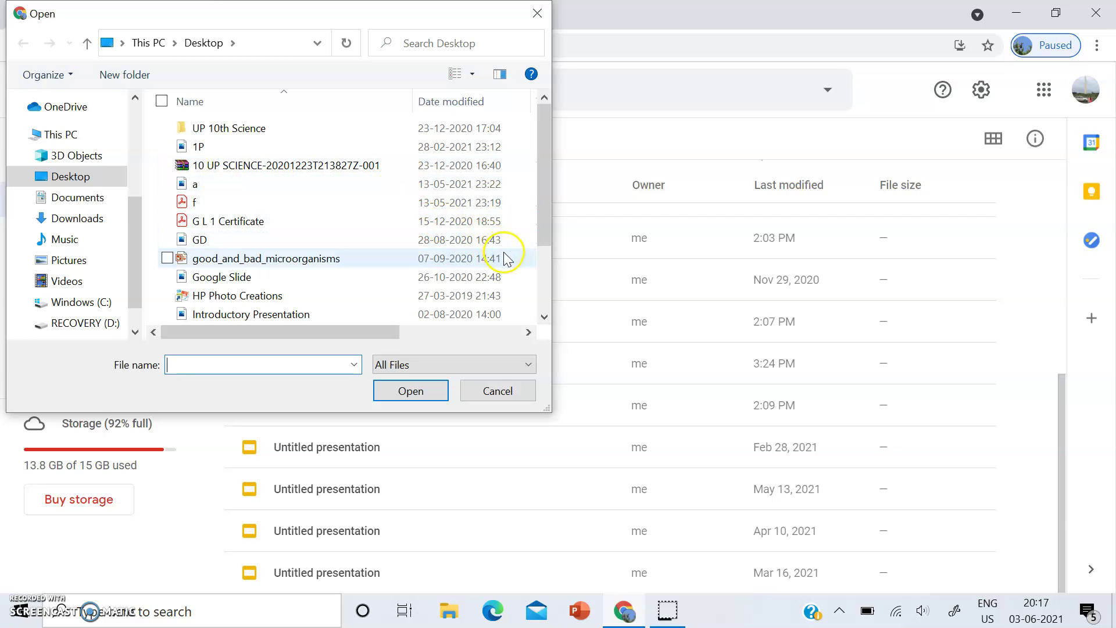
pyautogui.click(544, 320)
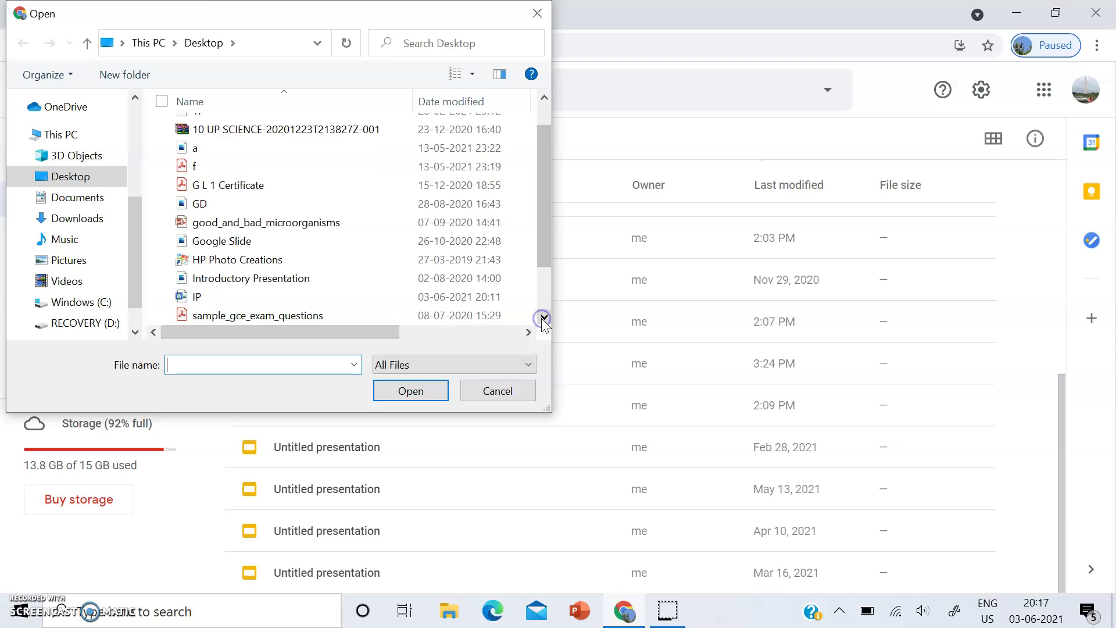
pyautogui.click(544, 320)
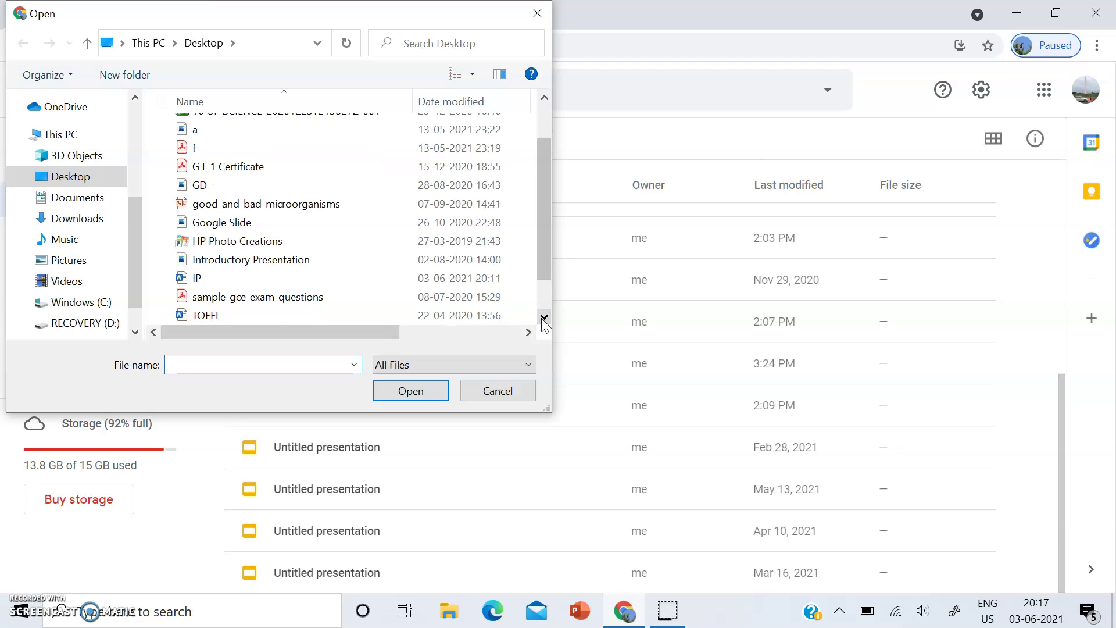
pyautogui.click(544, 320)
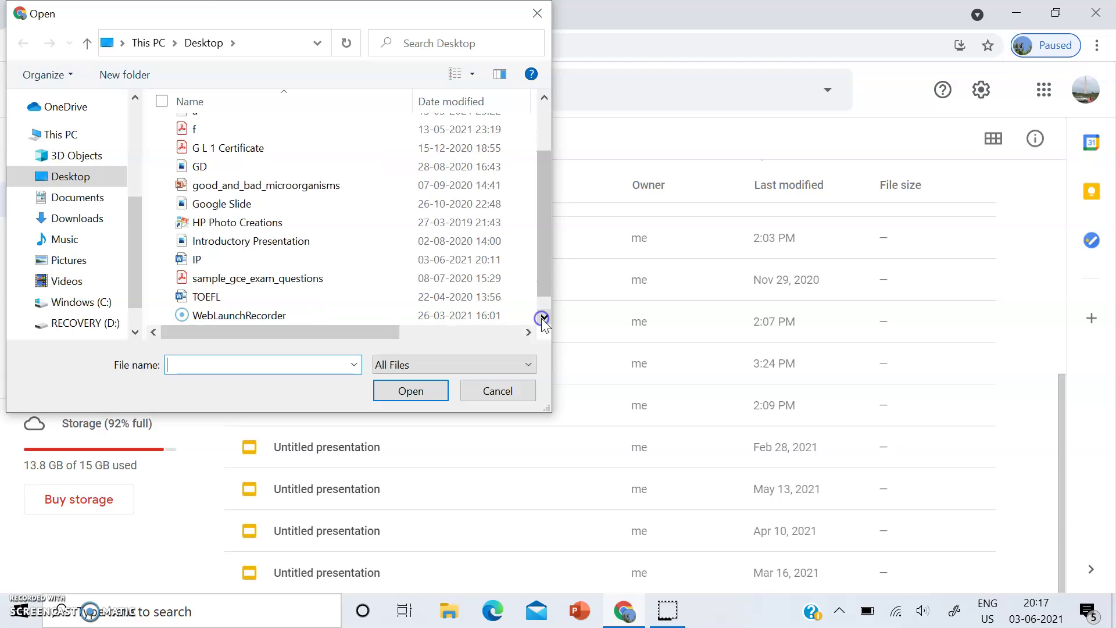
pyautogui.click(221, 259)
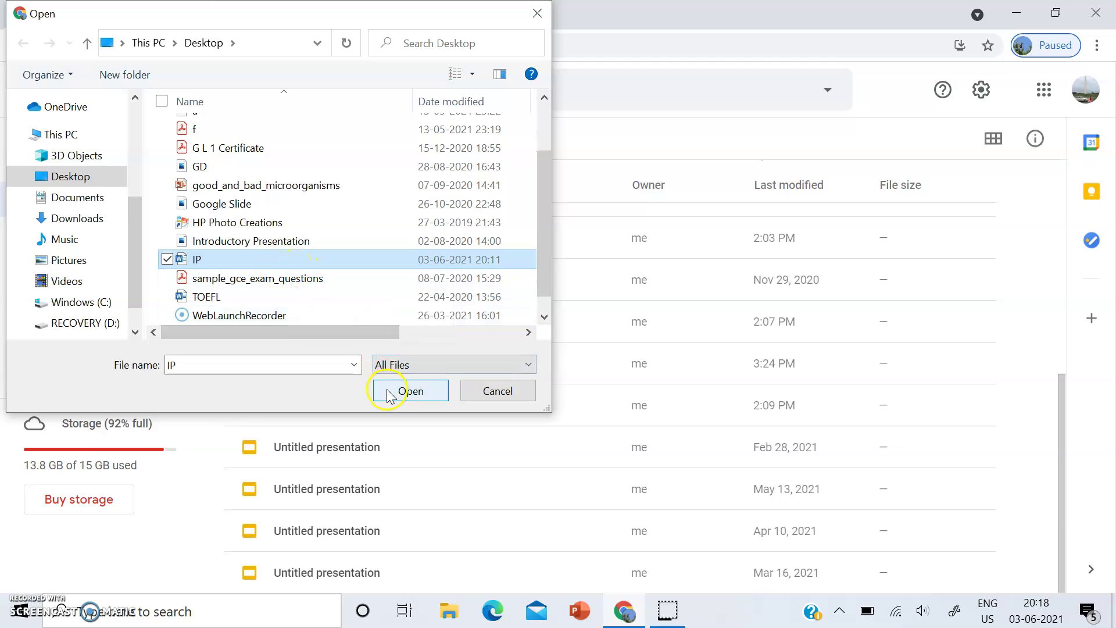
pyautogui.click(410, 391)
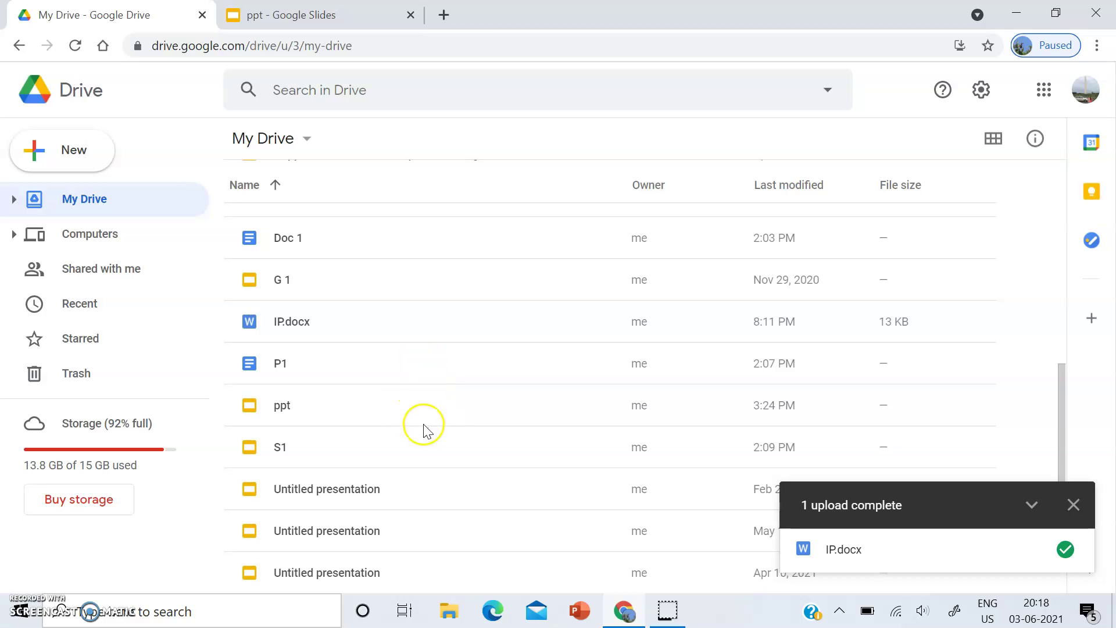
pyautogui.scroll(-1, 424, 429)
pyautogui.scroll(-1, 424, 431)
pyautogui.scroll(5, 424, 432)
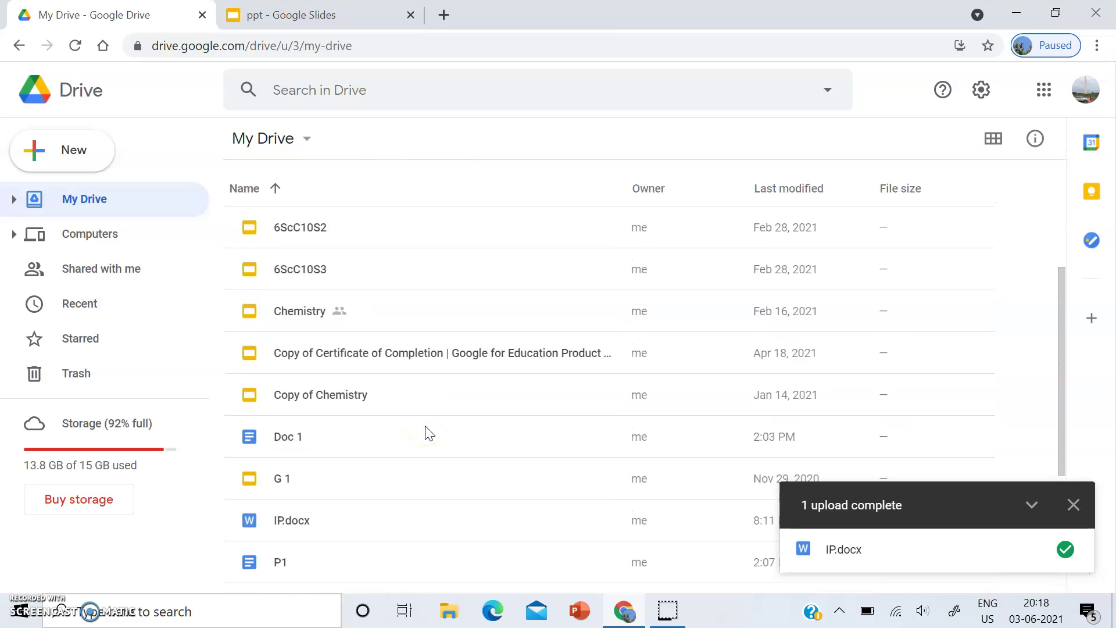
pyautogui.scroll(2, 425, 432)
pyautogui.scroll(-2, 425, 432)
pyautogui.scroll(-3, 425, 432)
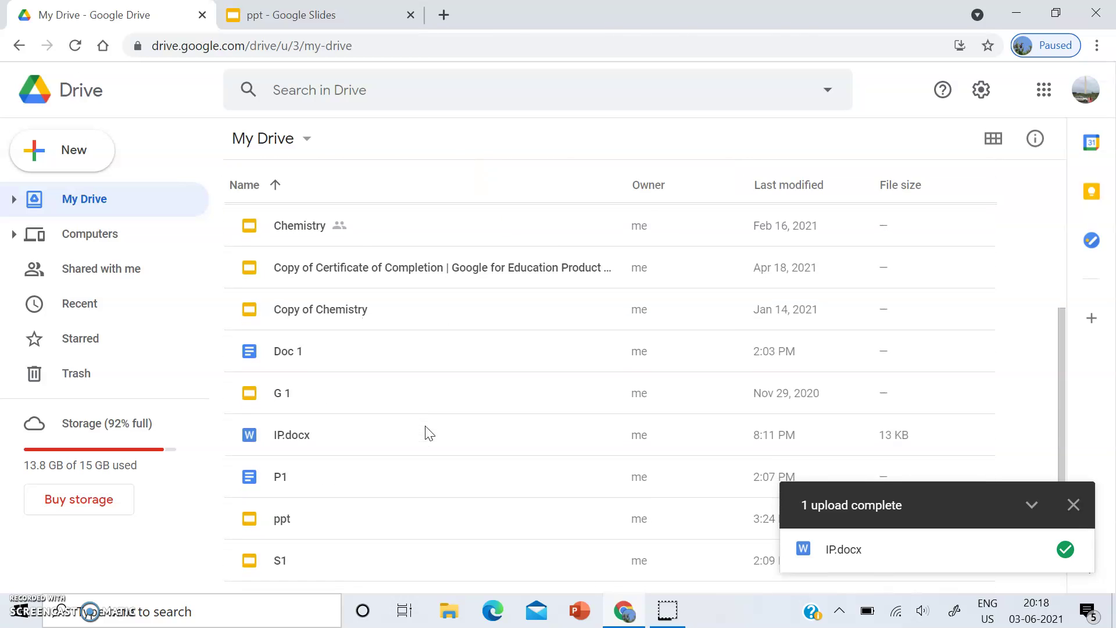
pyautogui.scroll(-1, 427, 433)
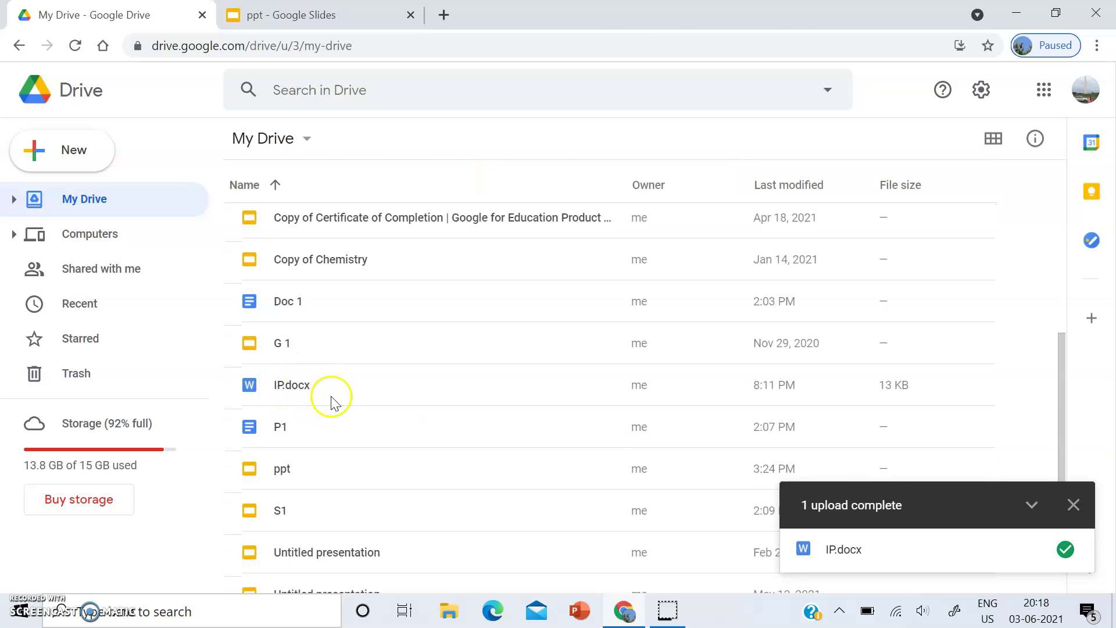
# Dismiss the upload notice and open IP.docx from the My Drive list.
pyautogui.click(1074, 504)
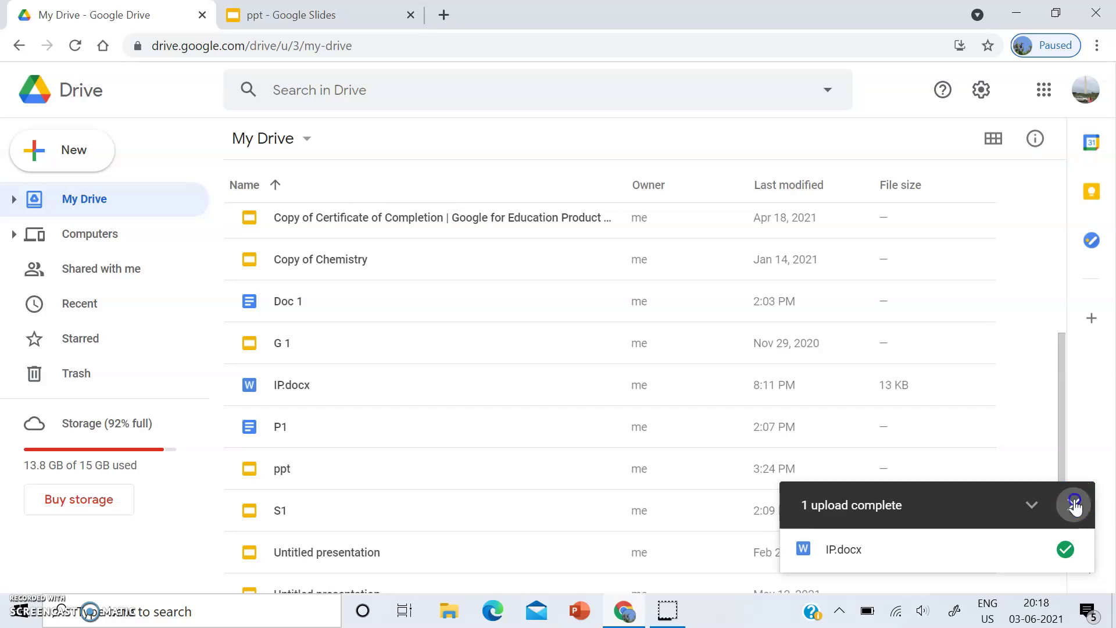
pyautogui.doubleClick(293, 385)
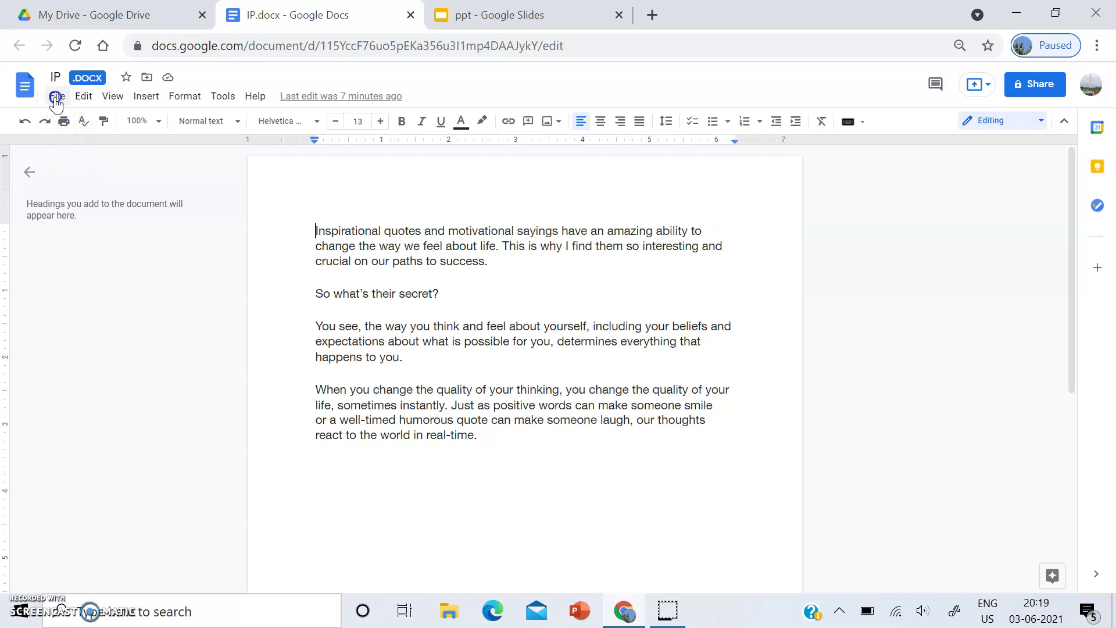
# Save IP.docx as a native Google Docs document named IP and return to My Drive.
pyautogui.click(57, 96)
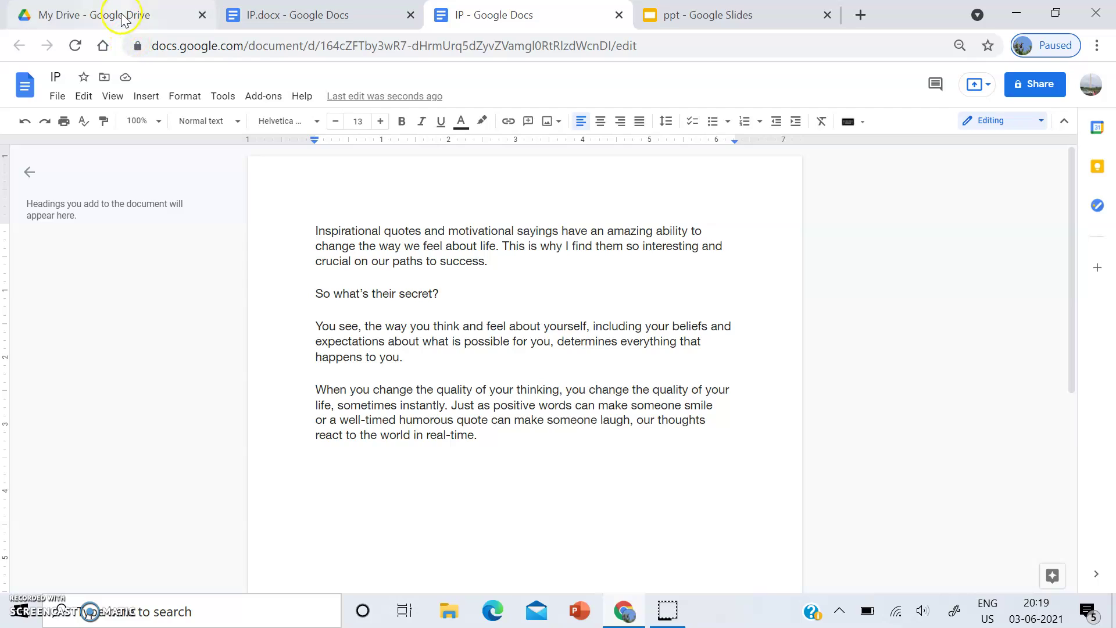
pyautogui.click(94, 15)
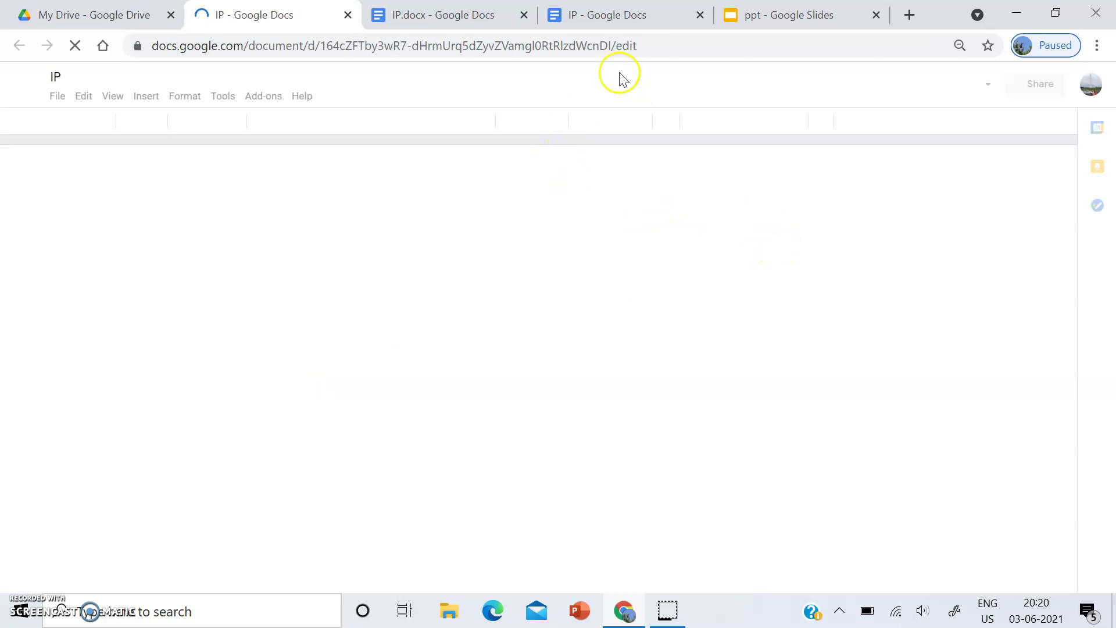
# Close the extra IP document tab and restore the Chrome window down to show the desktop.
pyautogui.click(700, 15)
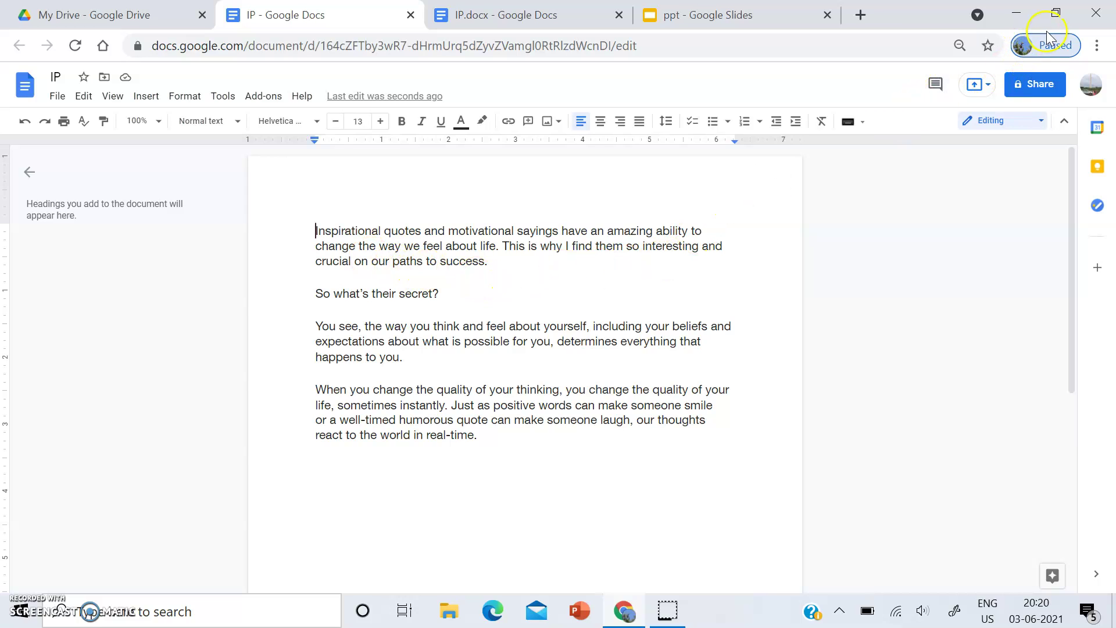
pyautogui.click(1055, 13)
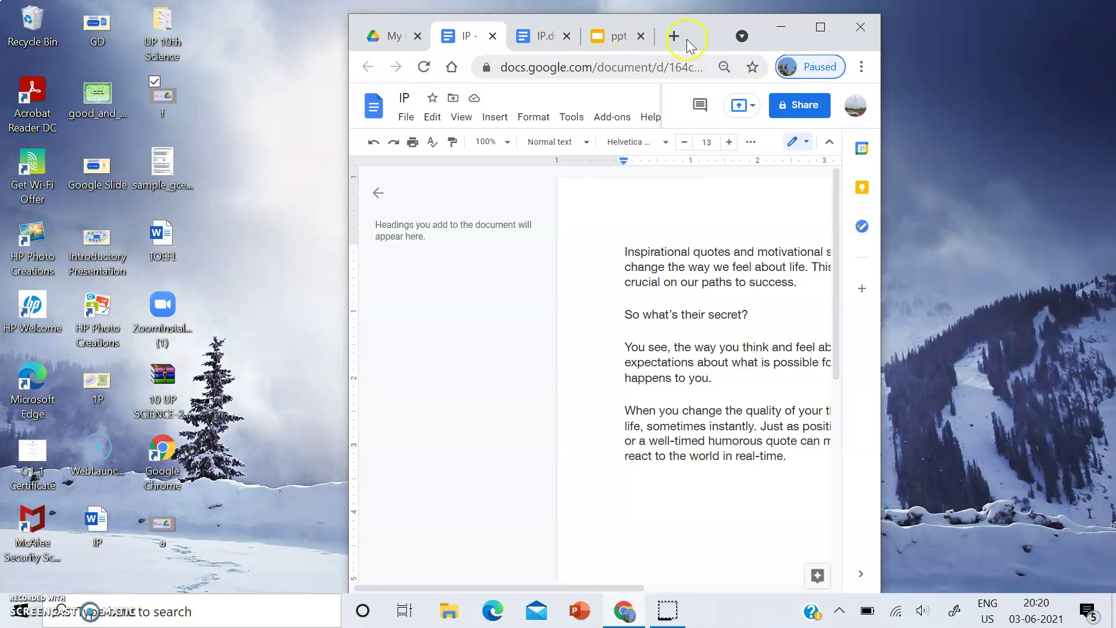
# Drag TOEFL.docx from the desktop into the My Drive file list to upload it, then maximize Chrome.
pyautogui.click(820, 28)
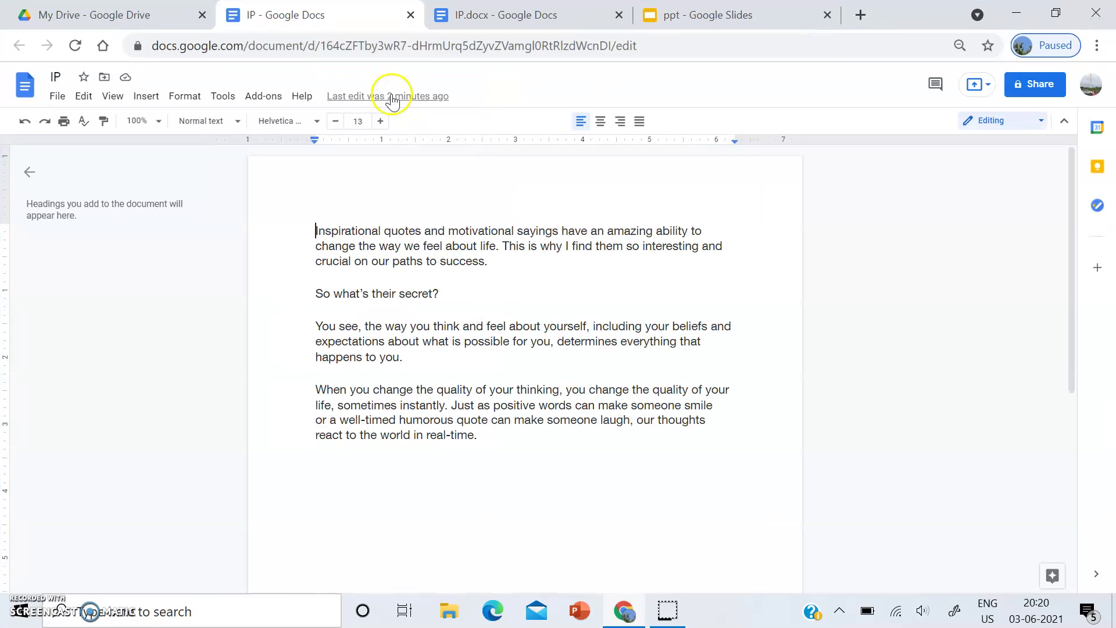
pyautogui.click(87, 15)
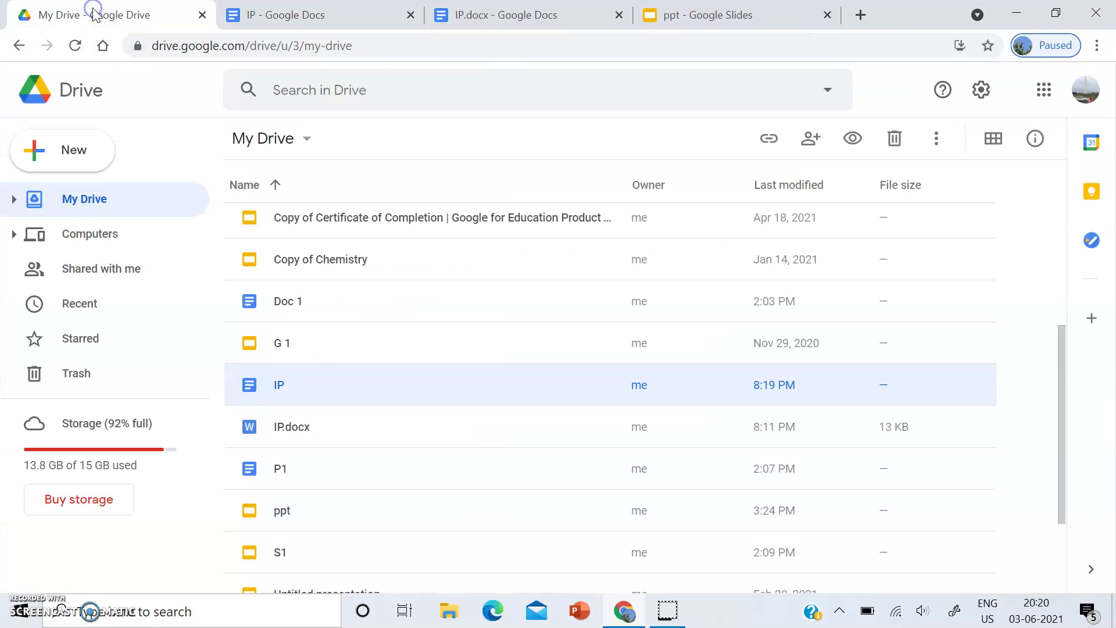
pyautogui.click(1056, 13)
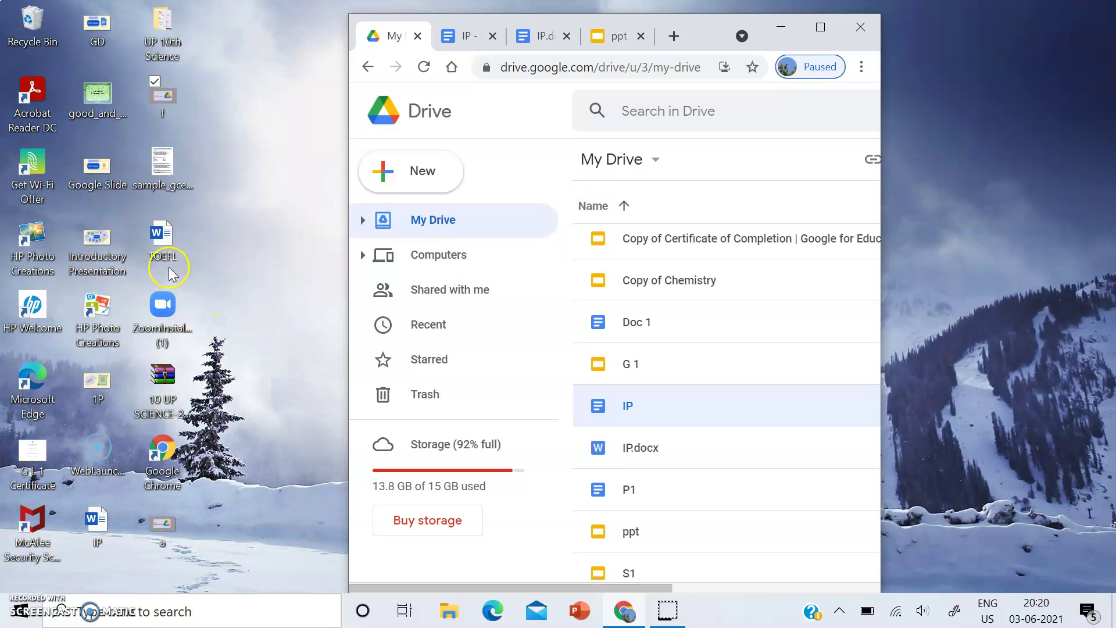
pyautogui.click(163, 245)
pyautogui.moveTo(162, 249); pyautogui.dragTo(691, 373)
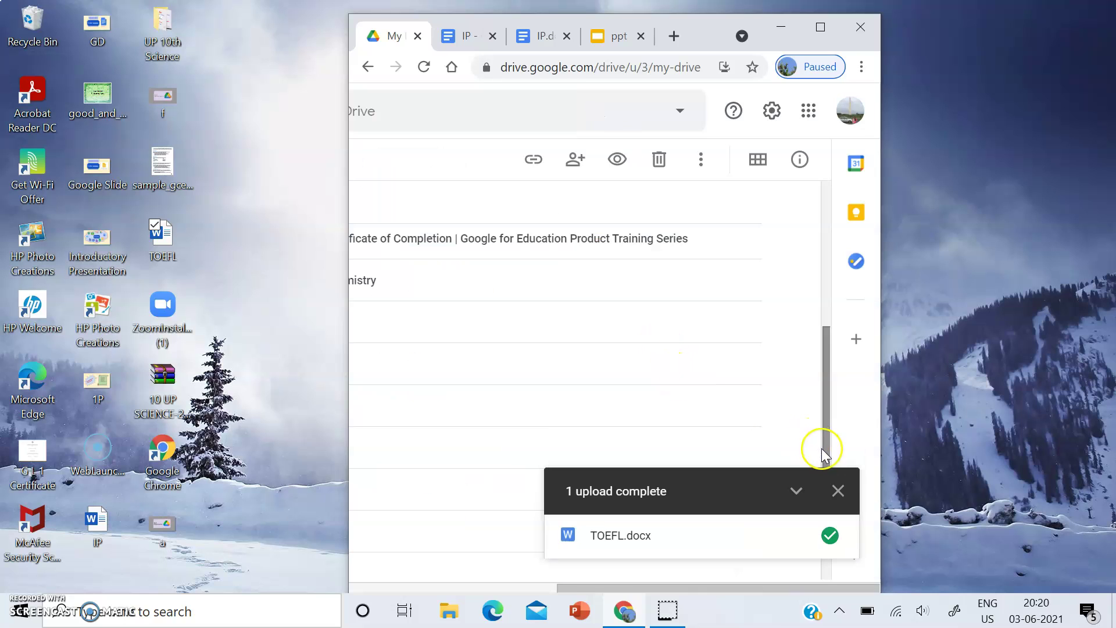
pyautogui.click(818, 33)
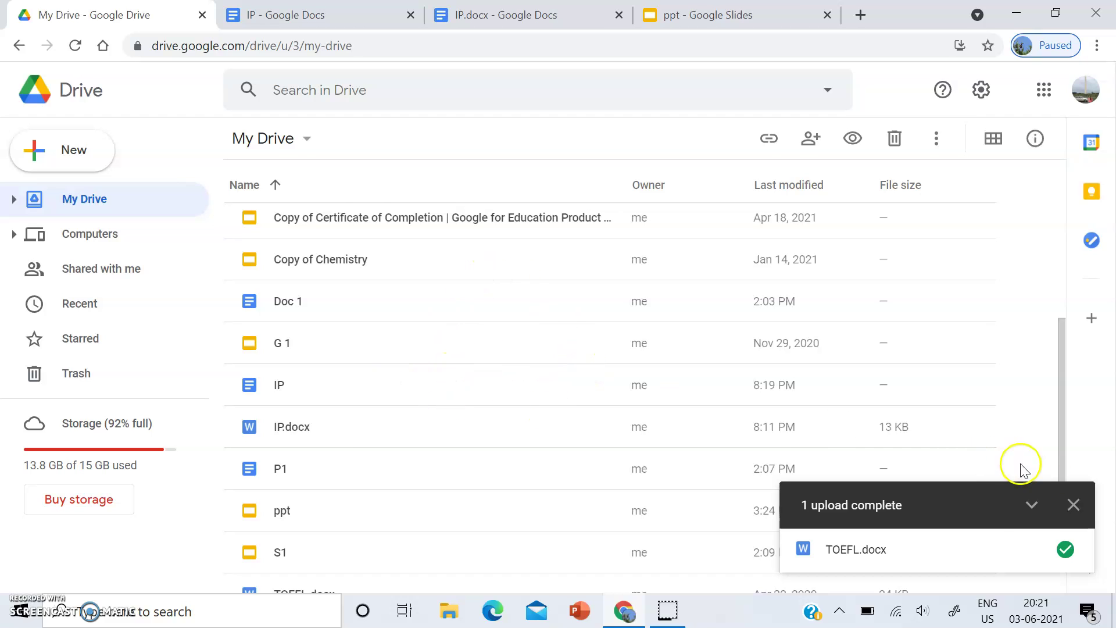
# Dismiss the TOEFL.docx upload complete notice.
pyautogui.click(1074, 507)
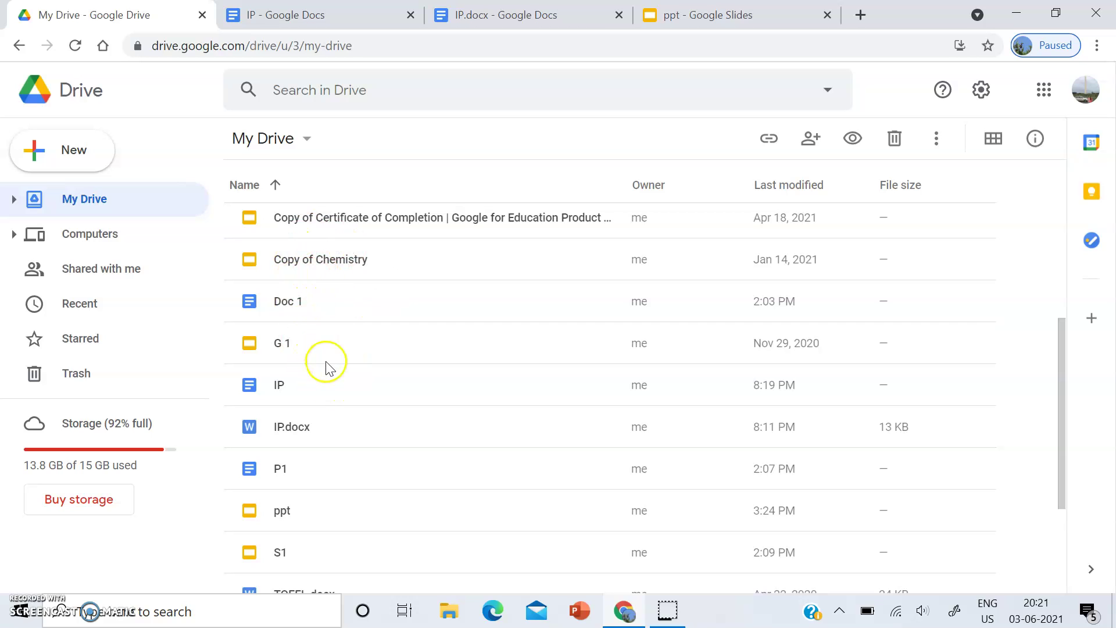
pyautogui.scroll(-3, 349, 484)
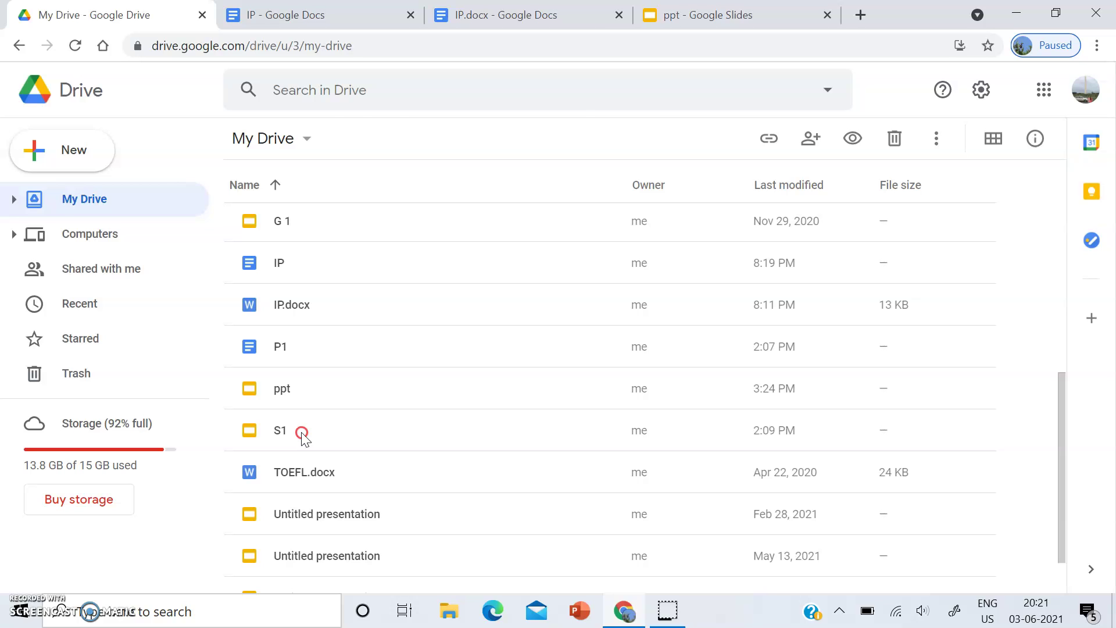
# Download the S1 presentation as a PowerPoint file saved to the Desktop.
pyautogui.rightClick(302, 433)
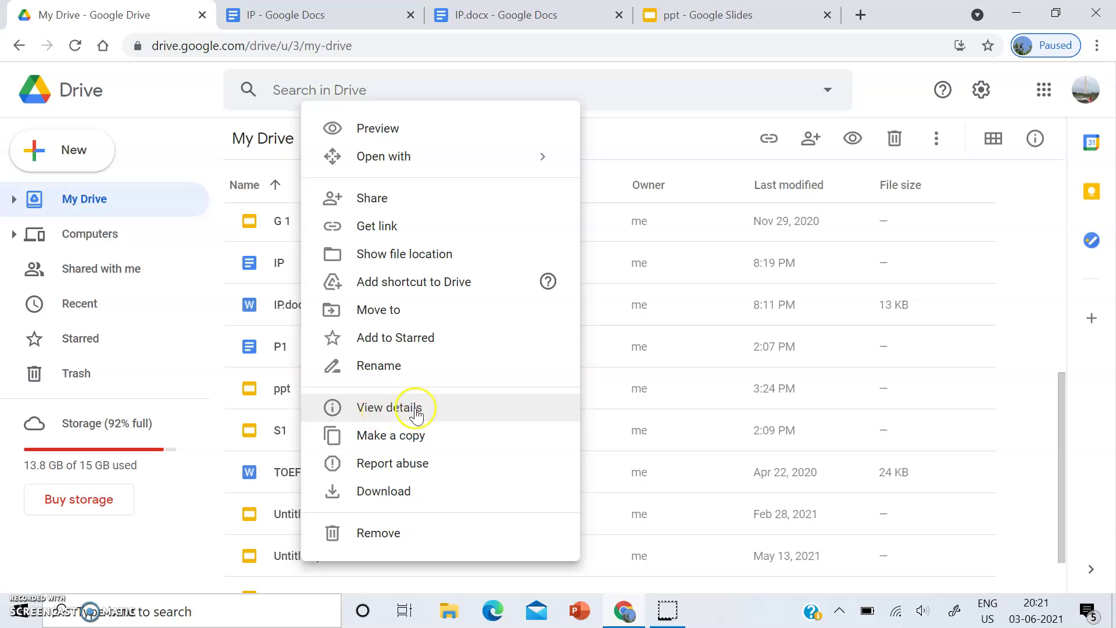
pyautogui.click(386, 493)
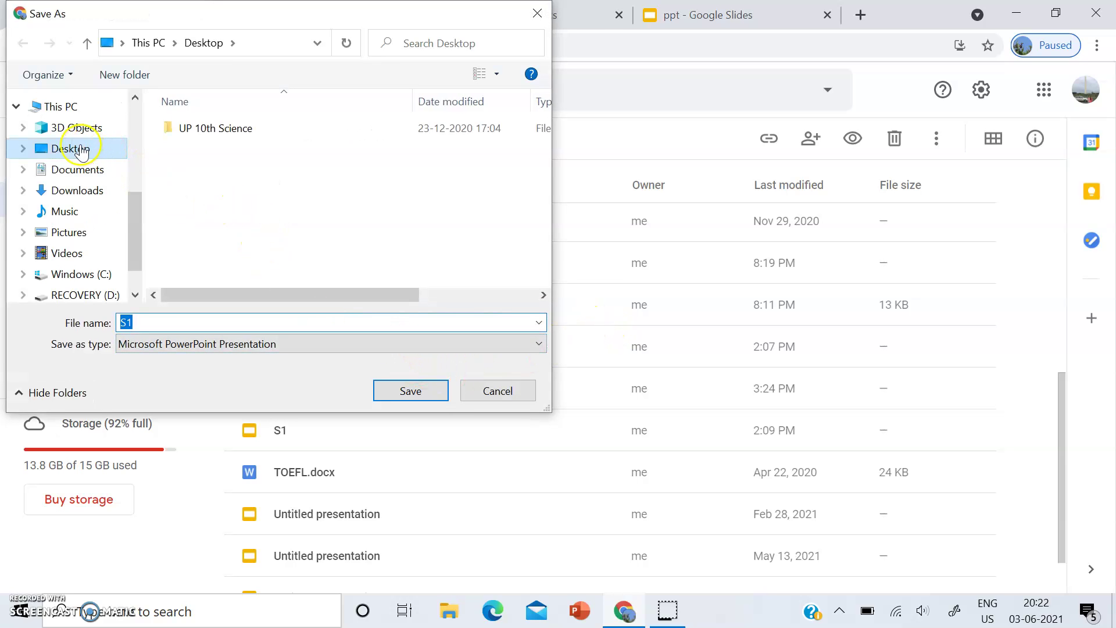
pyautogui.moveTo(71, 148)
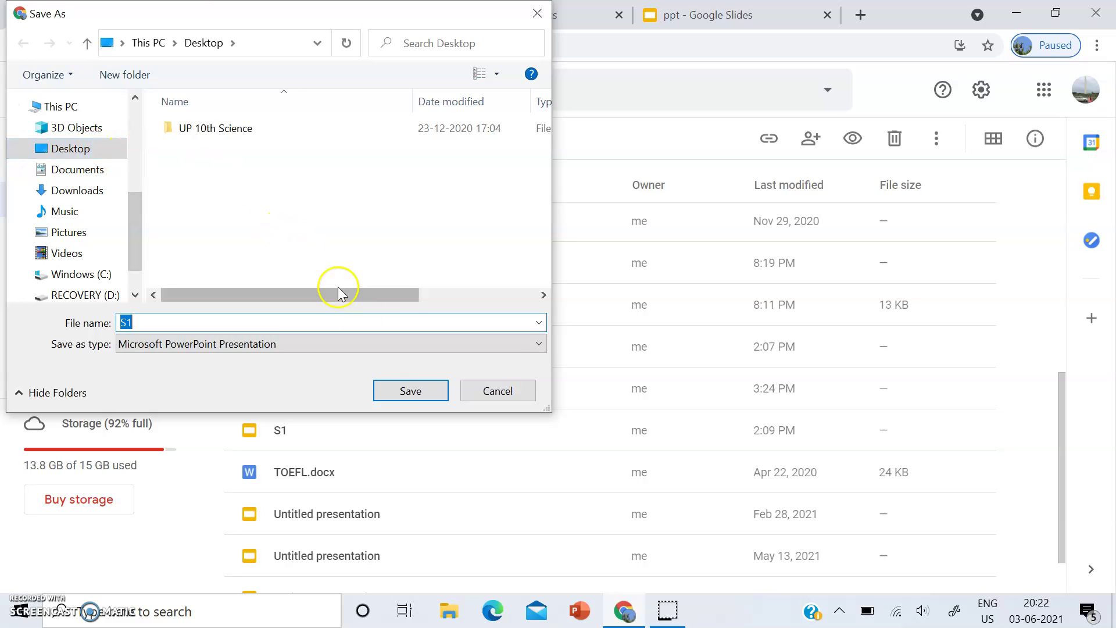
pyautogui.click(410, 392)
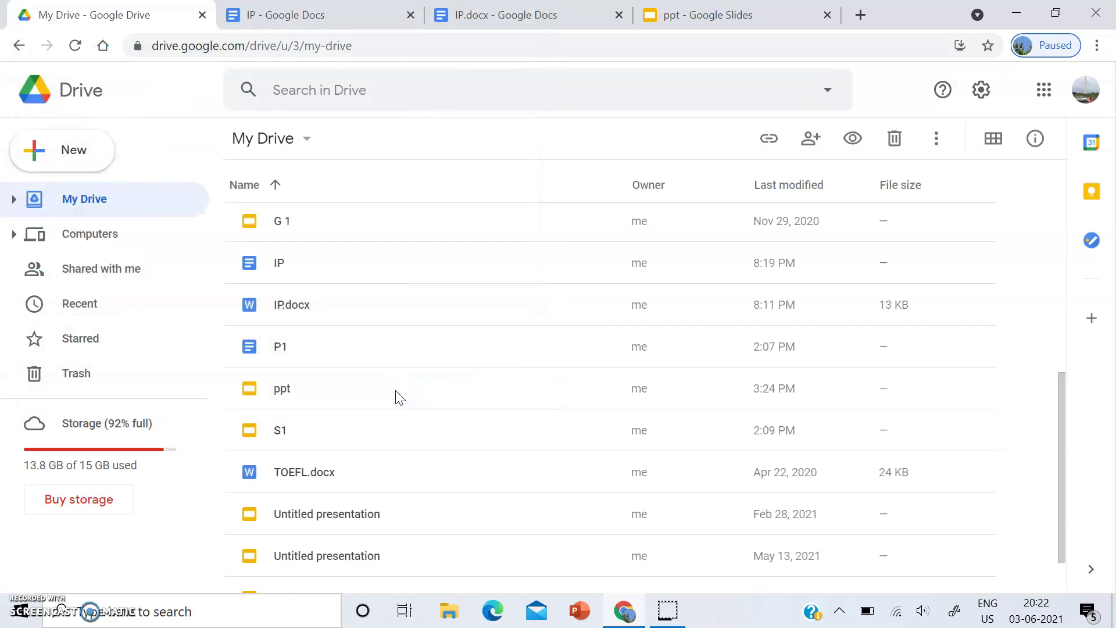
pyautogui.click(1023, 13)
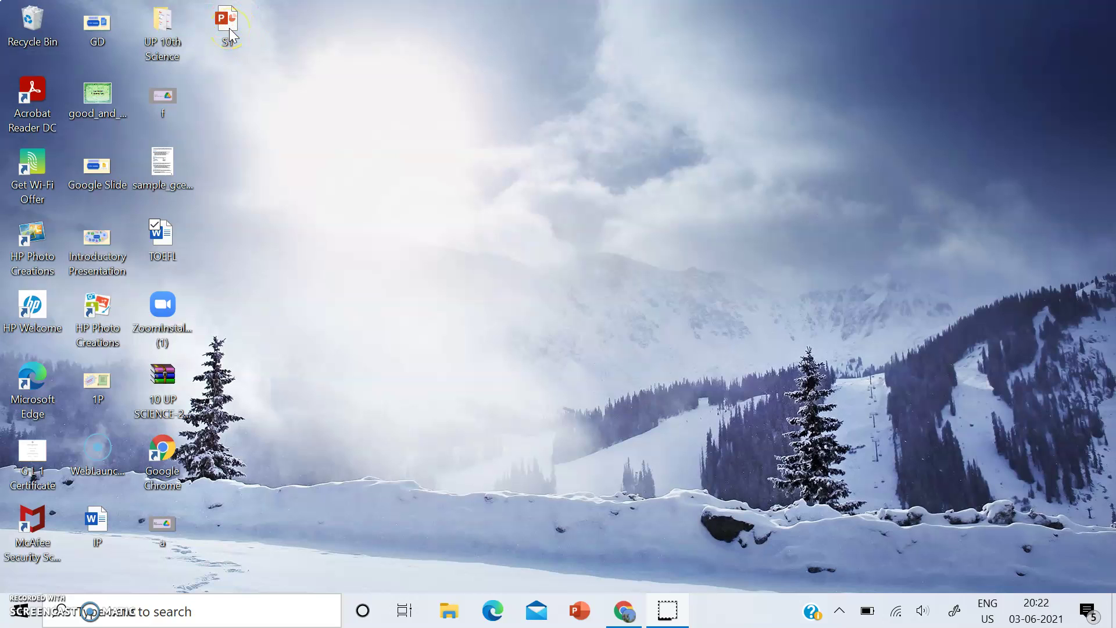
pyautogui.doubleClick(227, 26)
pyautogui.click(628, 609)
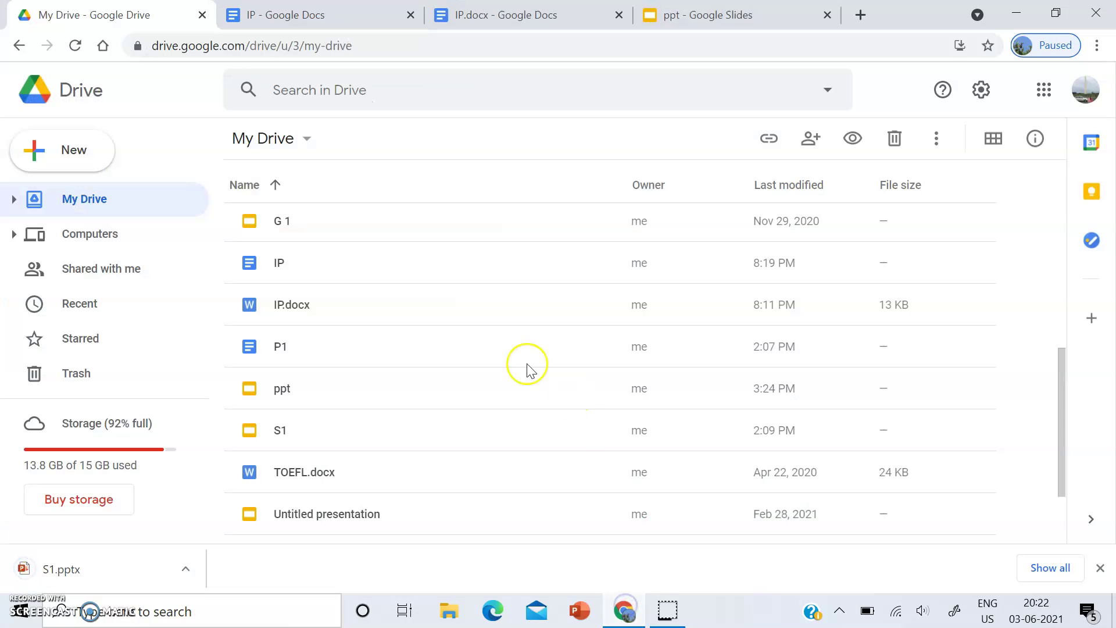